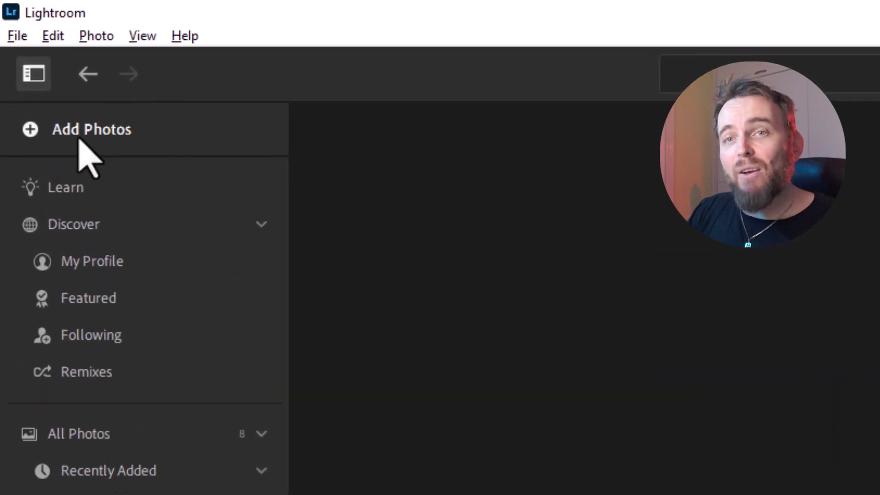
Bring up the Select files or folders dialog from Add Photos in the left panel.
{"action": "left_click", "coordinate": [79, 139]}
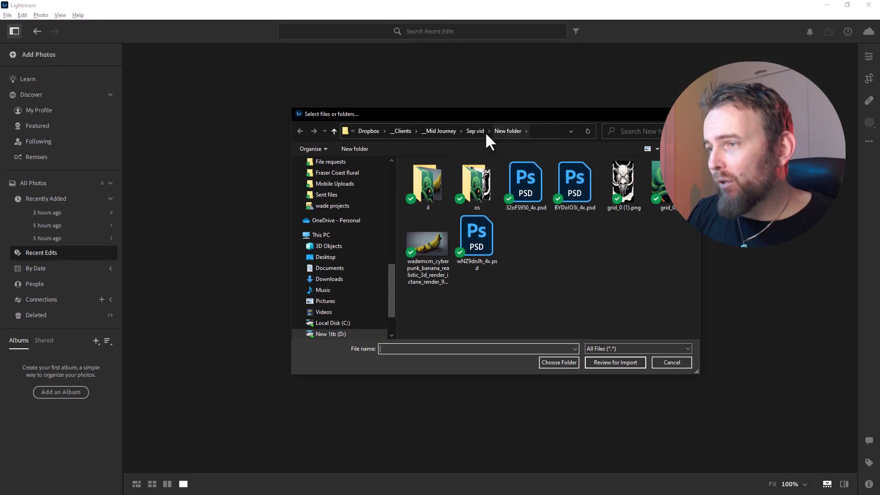
Import the AI portrait JPG from the Sep vid folder as a single photo.
{"action": "left_click", "coordinate": [475, 131]}
{"action": "left_click", "coordinate": [600, 174]}
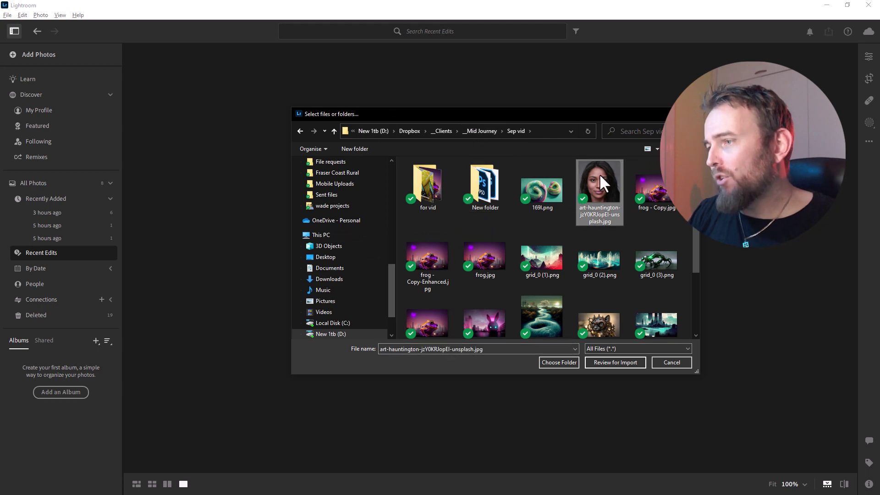
{"action": "right_click", "coordinate": [599, 202]}
{"action": "key", "text": "Escape"}
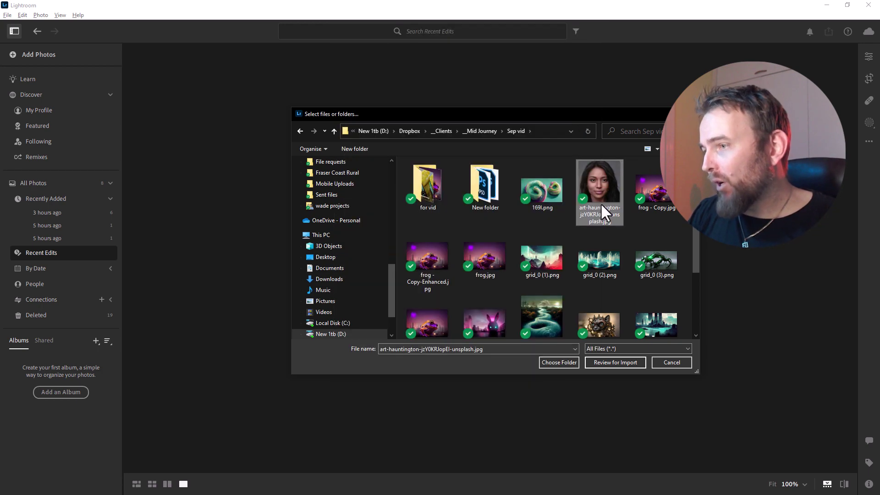
{"action": "left_click", "coordinate": [602, 204]}
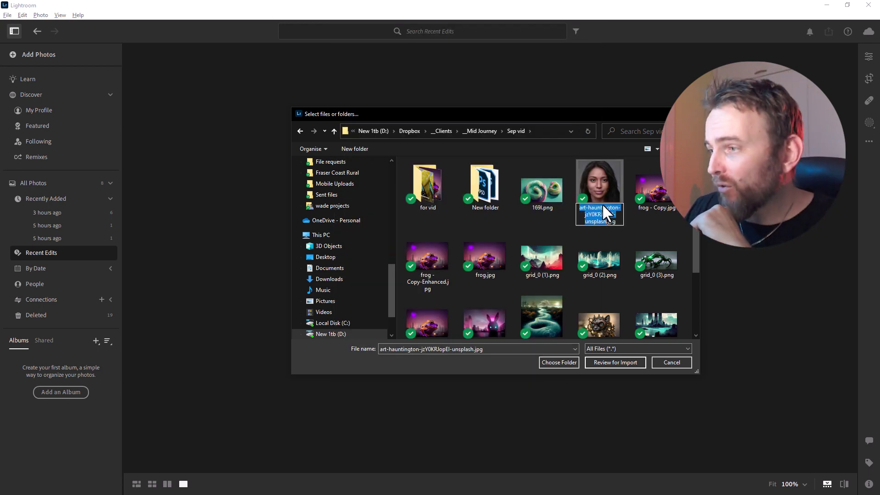
{"action": "double_click", "coordinate": [606, 183]}
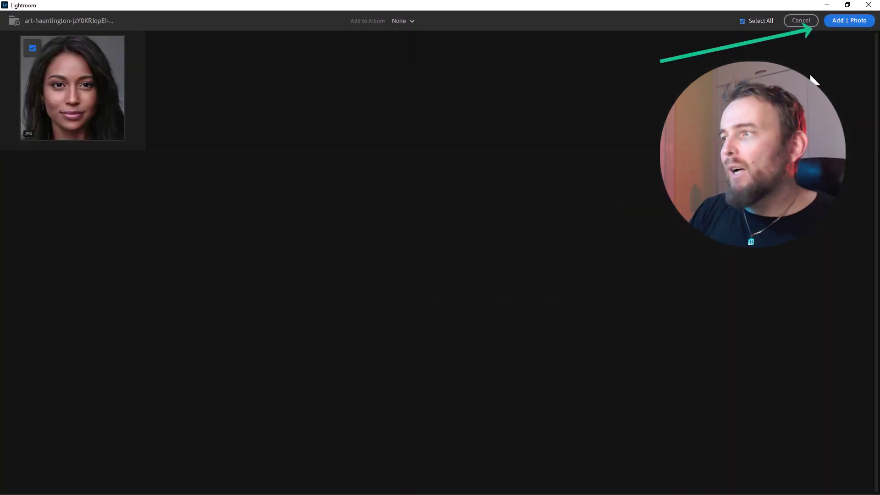
{"action": "left_click", "coordinate": [857, 20]}
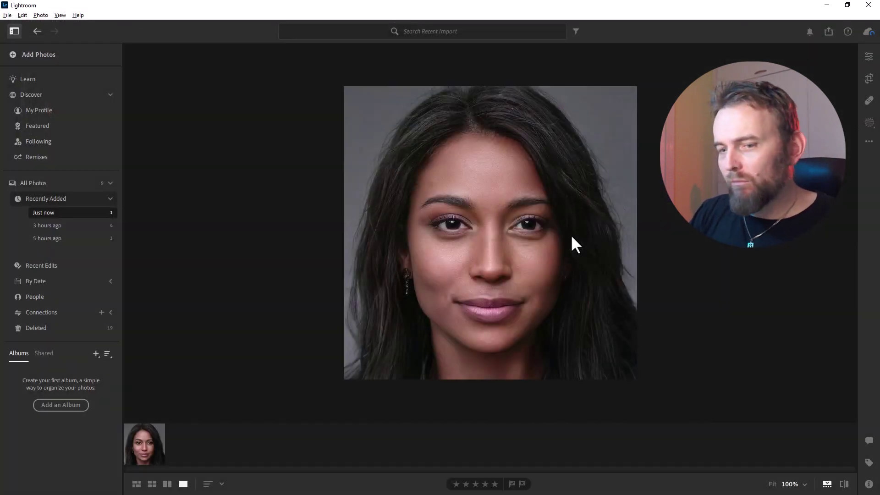
Zoom to 400% on the portrait's eyes, then bring up the thumbnail's action menu.
{"action": "left_click", "coordinate": [805, 486]}
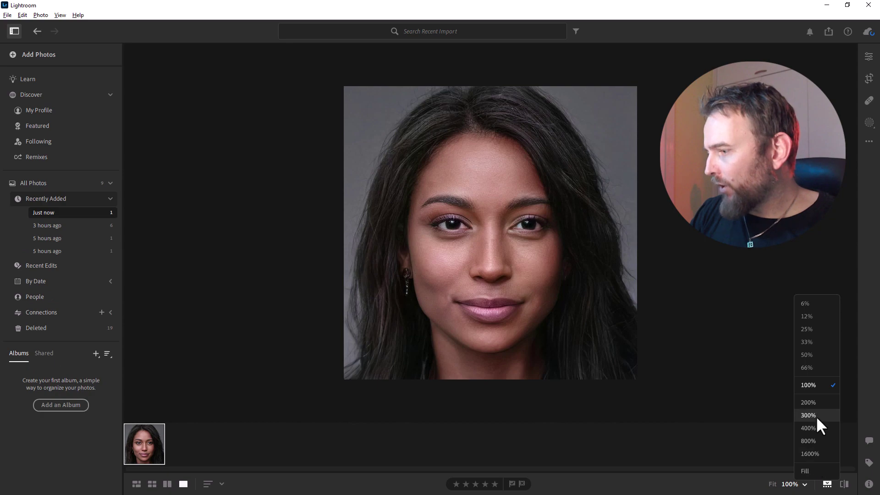
{"action": "left_click", "coordinate": [807, 428]}
{"action": "left_click_drag", "start_coordinate": [446, 263], "coordinate": [477, 141]}
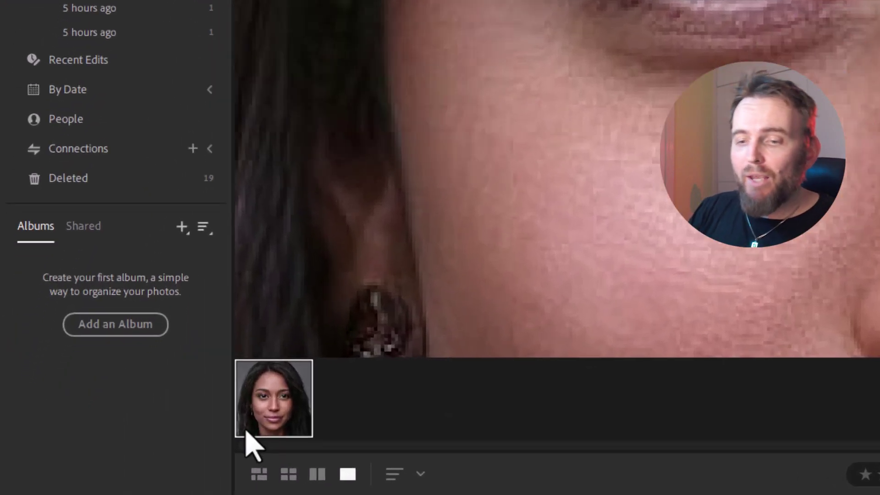
{"action": "right_click", "coordinate": [137, 449]}
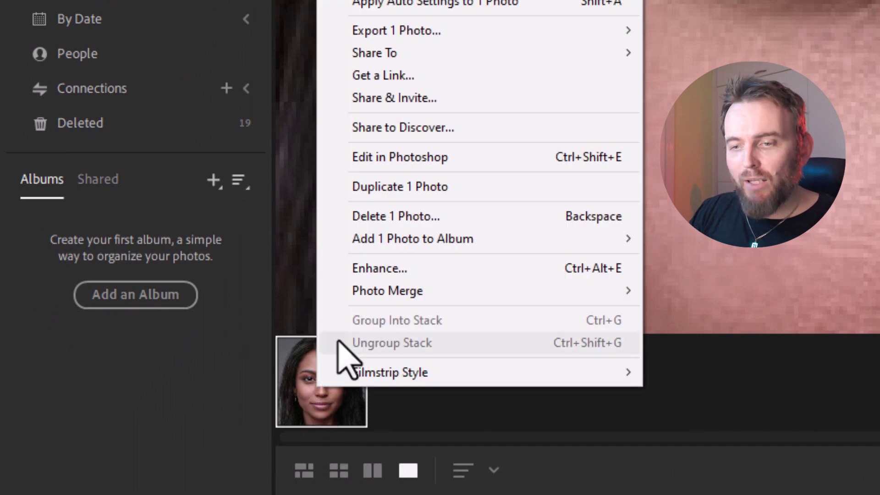
Run Enhance with Super Resolution after checking the preview against the original.
{"action": "left_click", "coordinate": [384, 271]}
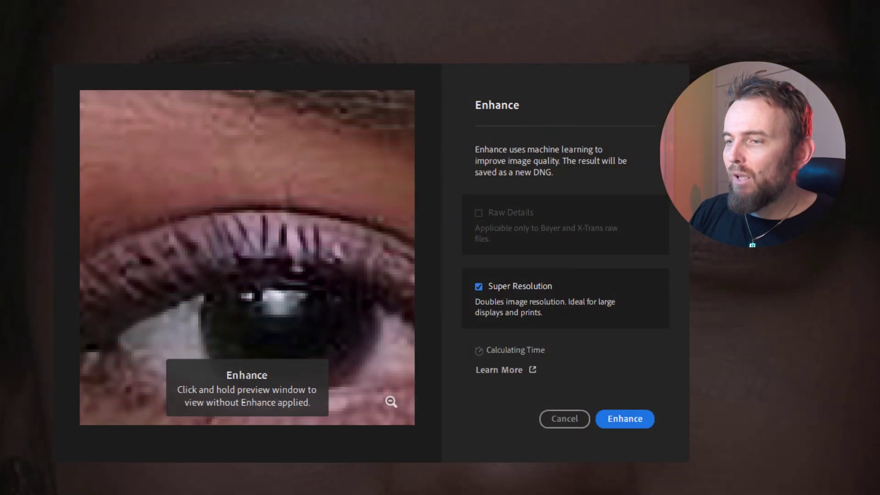
{"action": "left_click_drag", "start_coordinate": [324, 275], "coordinate": [295, 186]}
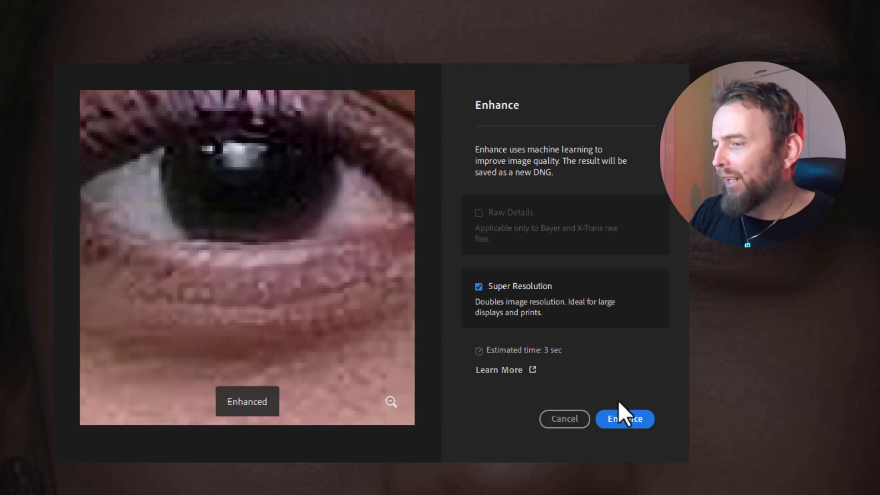
{"action": "left_click", "coordinate": [623, 425]}
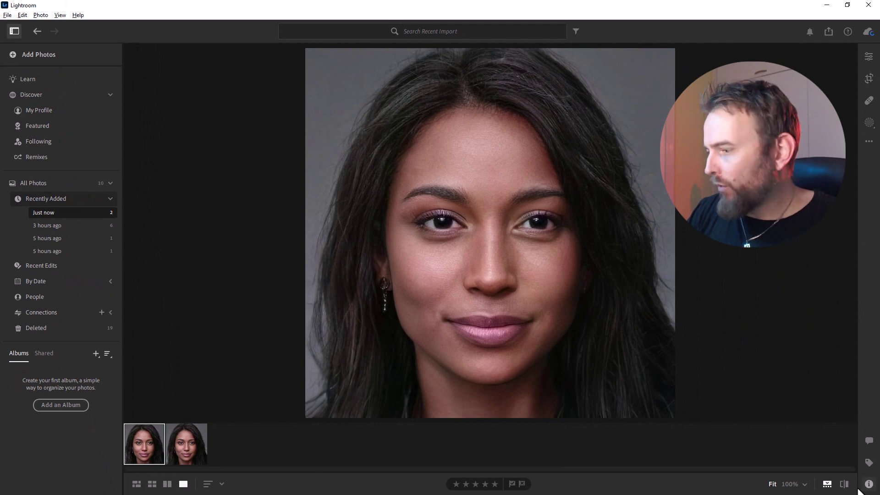
View at 100% and flip between the original and enhanced thumbnails to compare detail.
{"action": "left_click", "coordinate": [791, 485]}
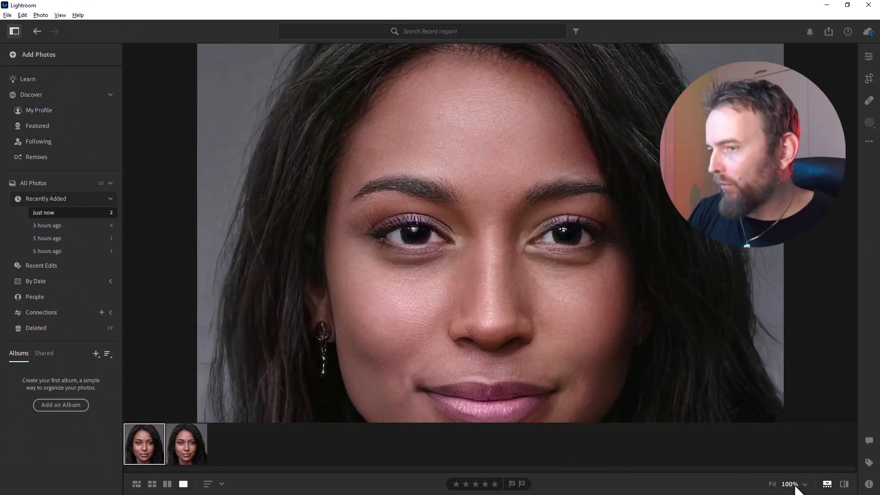
{"action": "left_click", "coordinate": [176, 446]}
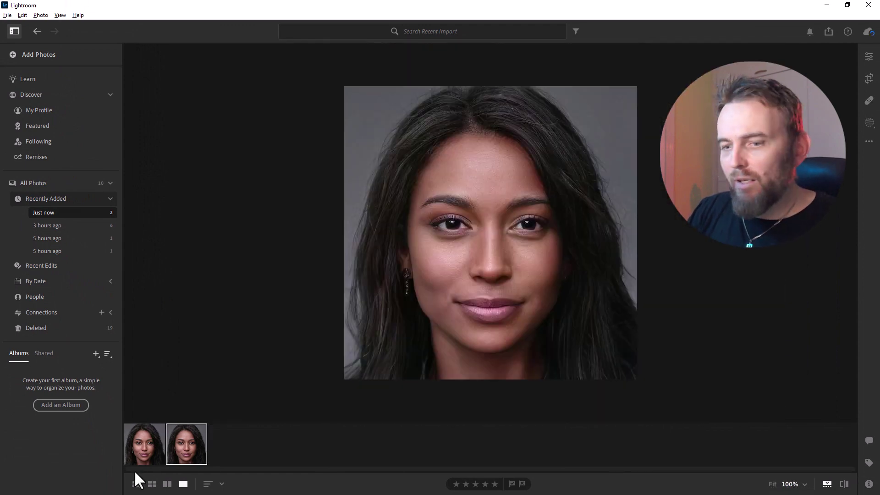
{"action": "left_click", "coordinate": [144, 444]}
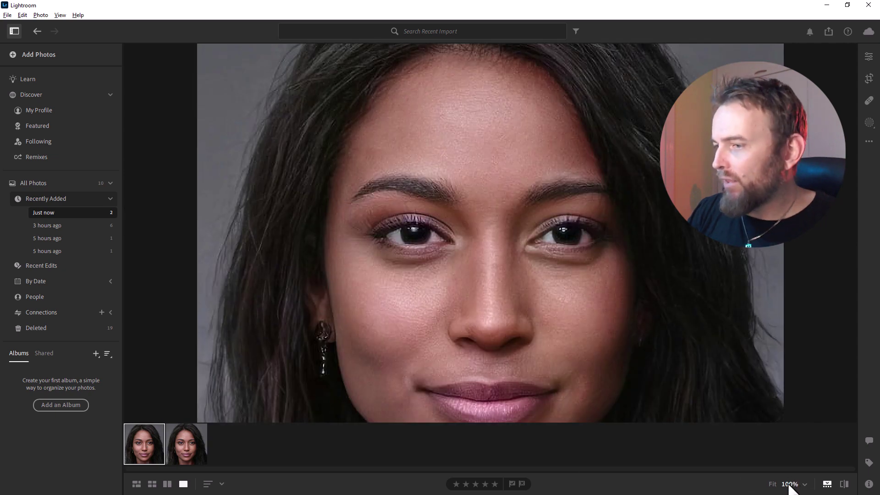
{"action": "left_click", "coordinate": [177, 446]}
{"action": "left_click", "coordinate": [129, 445]}
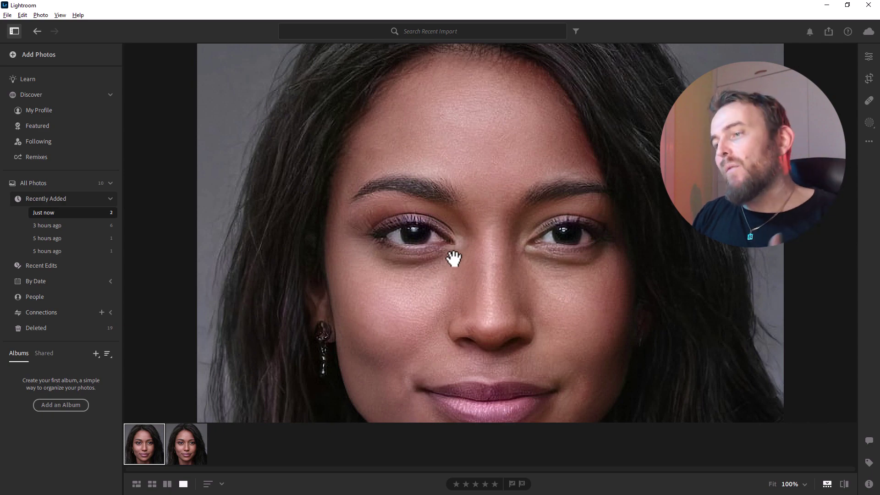
Fit the photo in view and export it as JPG (Large) via Export 1 Photo.
{"action": "left_click", "coordinate": [378, 206]}
{"action": "right_click", "coordinate": [408, 165]}
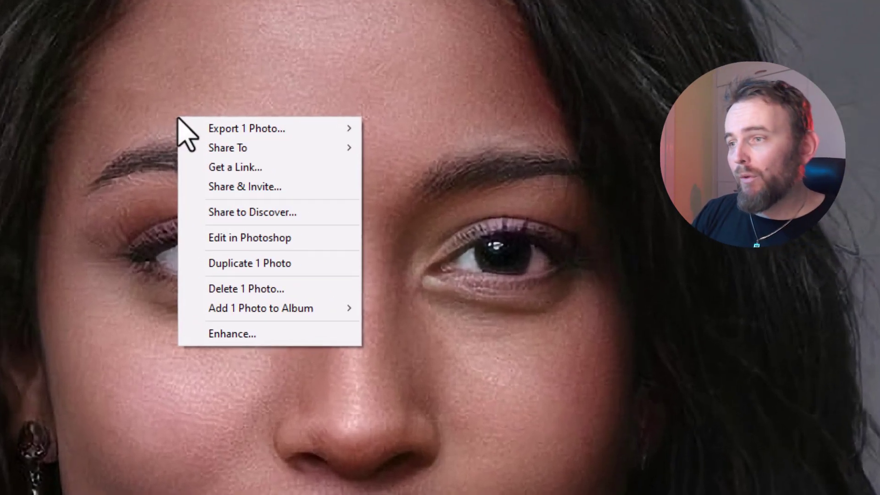
{"action": "mouse_move", "coordinate": [439, 181]}
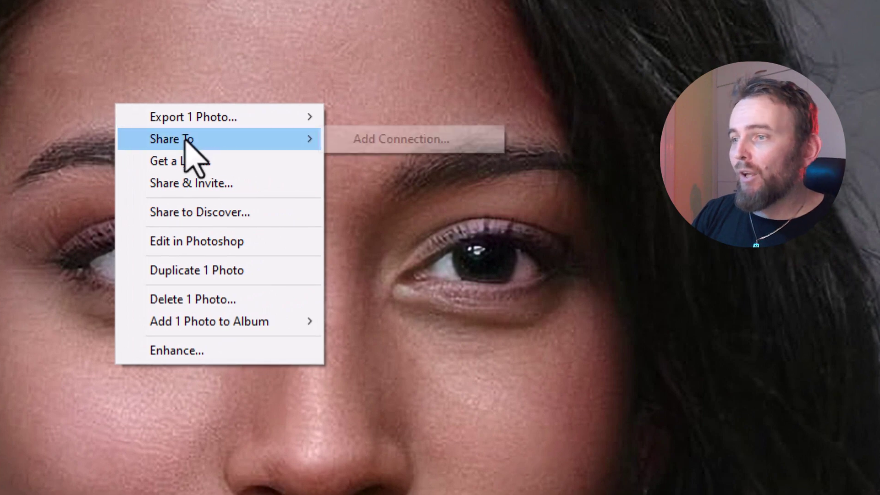
{"action": "mouse_move", "coordinate": [202, 122]}
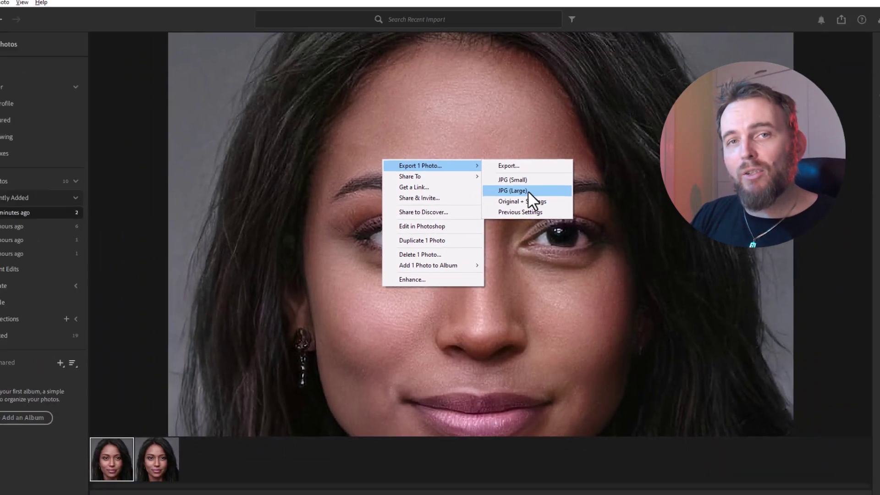
{"action": "left_click", "coordinate": [416, 171]}
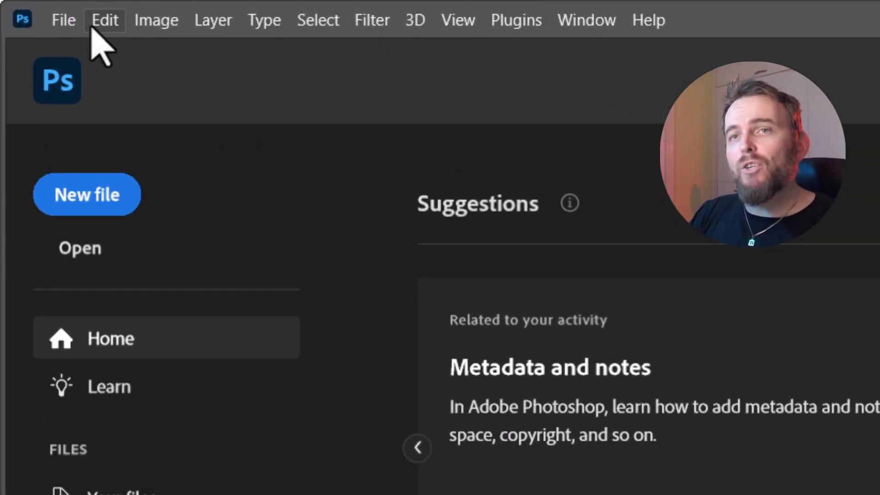
In Camera Raw Preferences > File Handling, set JPEG to 'Automatically open all supported JPEGs'.
{"action": "left_click", "coordinate": [103, 23]}
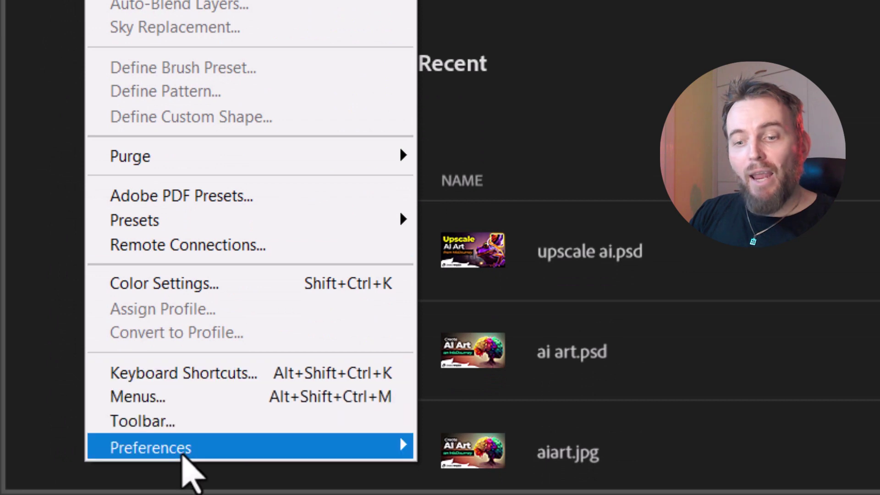
{"action": "mouse_move", "coordinate": [185, 454]}
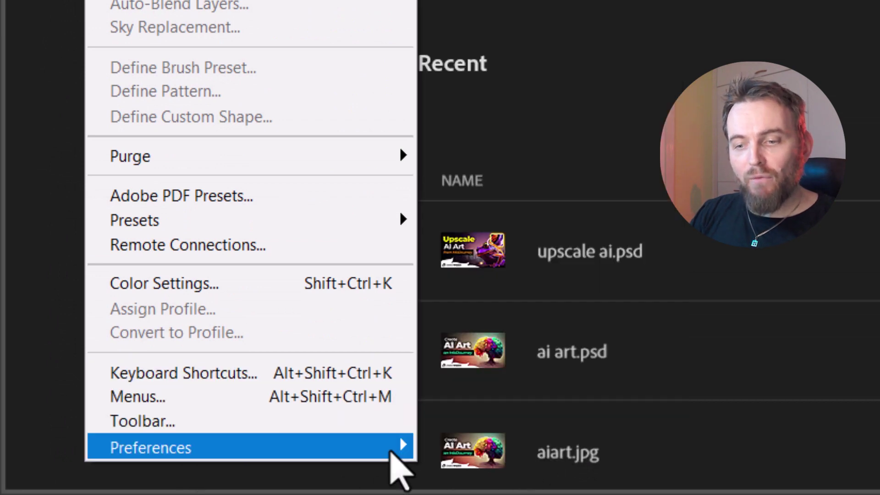
{"action": "mouse_move", "coordinate": [385, 448]}
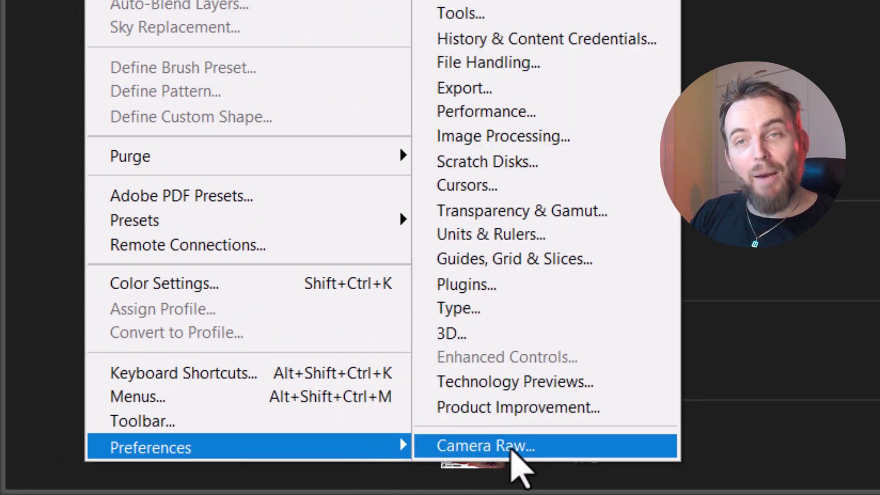
{"action": "left_click", "coordinate": [511, 447]}
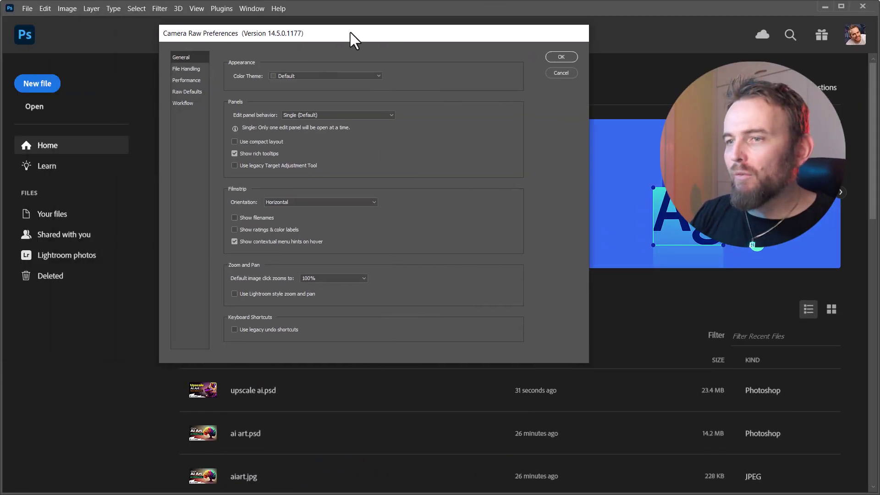
{"action": "left_click_drag", "start_coordinate": [354, 36], "coordinate": [458, 91]}
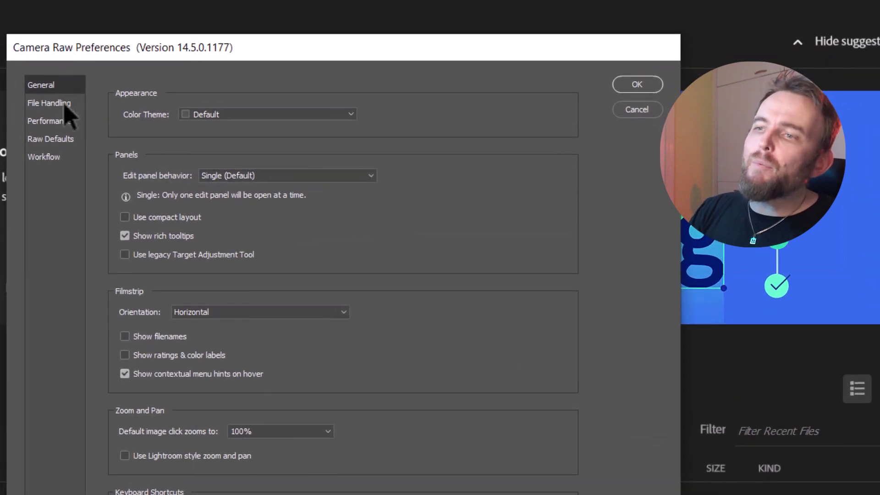
{"action": "left_click", "coordinate": [303, 127]}
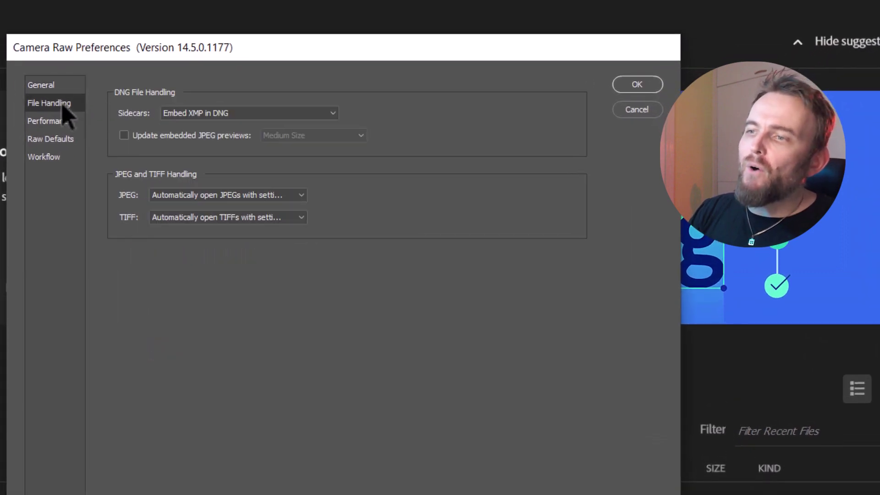
{"action": "left_click", "coordinate": [187, 197]}
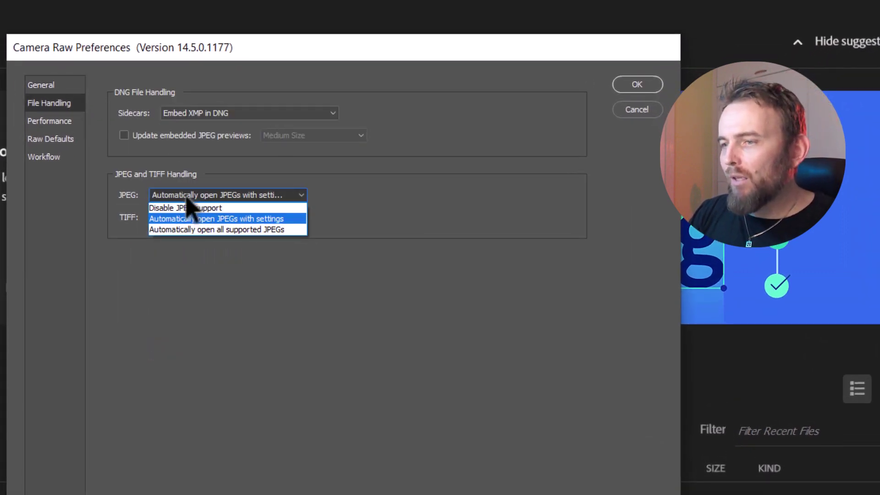
{"action": "left_click", "coordinate": [220, 230]}
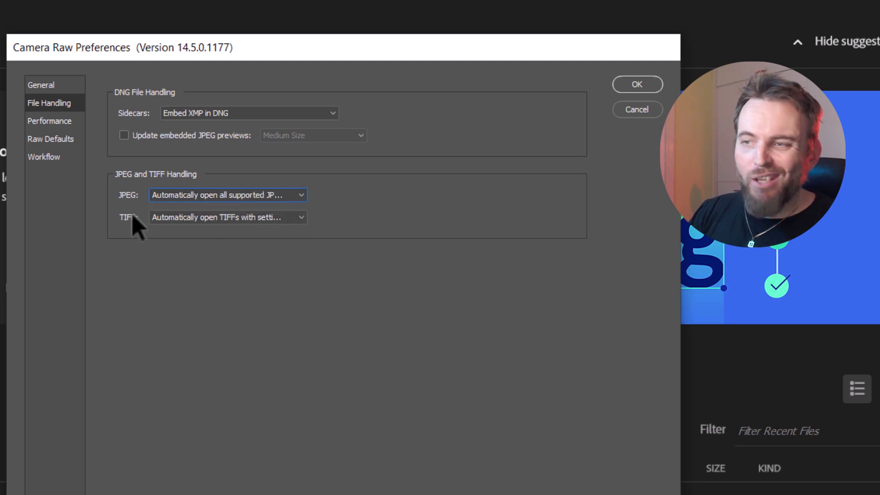
{"action": "left_click", "coordinate": [636, 86]}
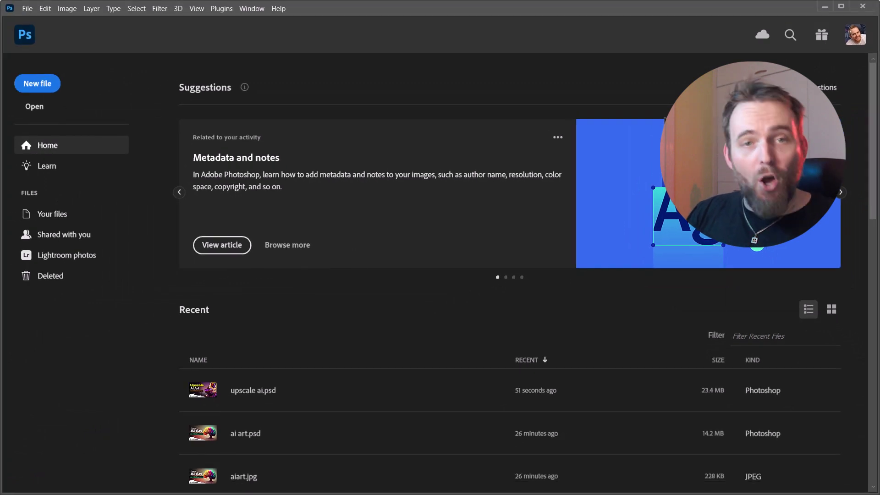
Open art-hauntington-jzY0KRJopE3-unsplash.jpg via File > Open so it loads in Camera Raw.
{"action": "left_click", "coordinate": [29, 6]}
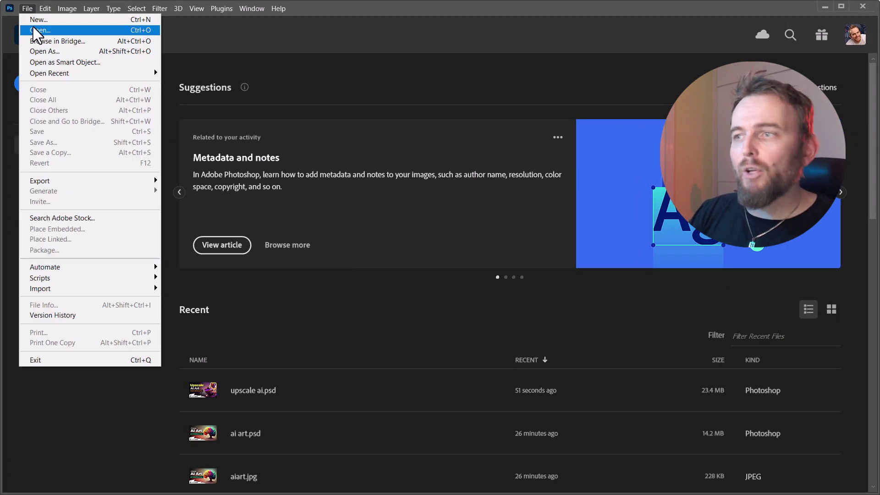
{"action": "left_click", "coordinate": [33, 27]}
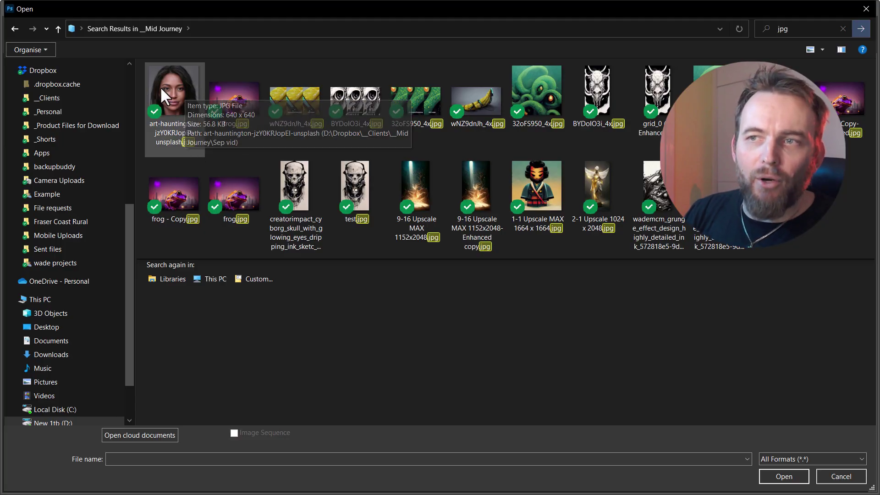
{"action": "left_click", "coordinate": [182, 97]}
{"action": "left_click", "coordinate": [784, 477]}
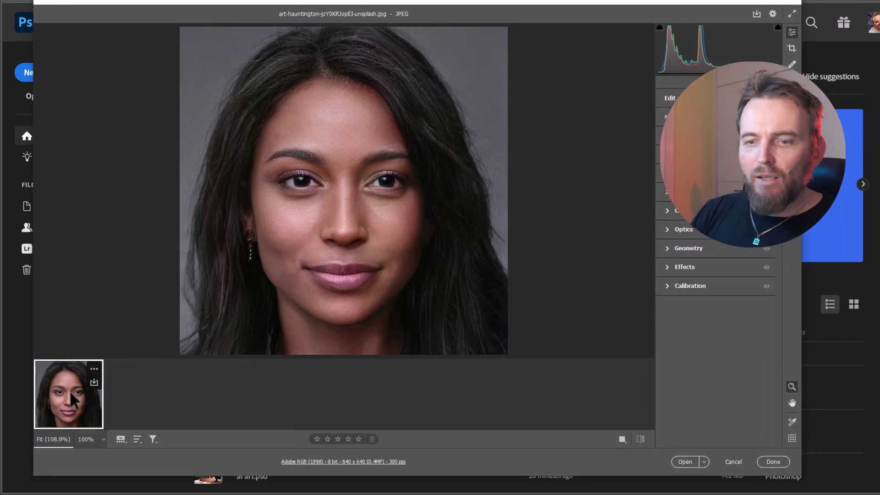
Enhance the portrait with Super Resolution after panning the preview to the eye.
{"action": "right_click", "coordinate": [70, 390]}
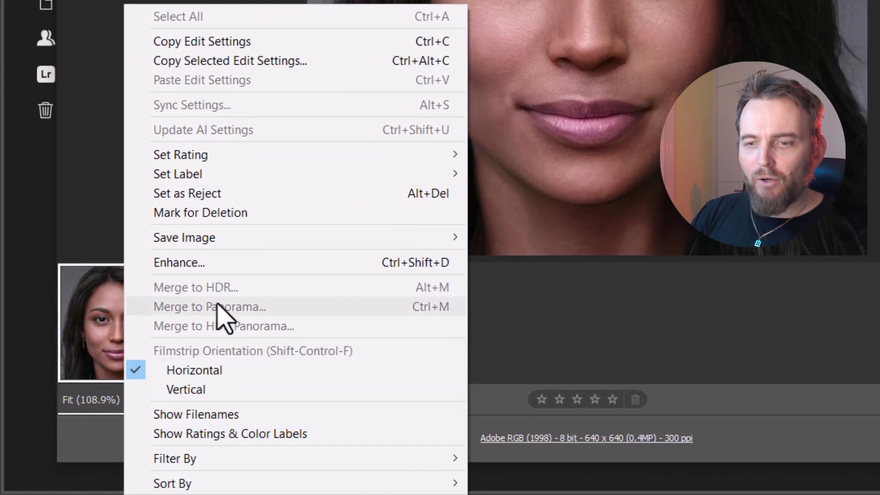
{"action": "left_click", "coordinate": [229, 266]}
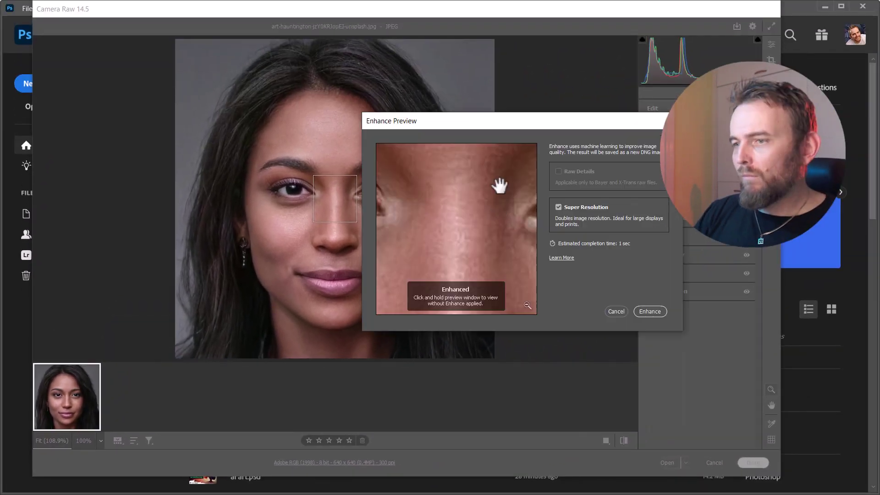
{"action": "left_click_drag", "start_coordinate": [498, 242], "coordinate": [571, 269]}
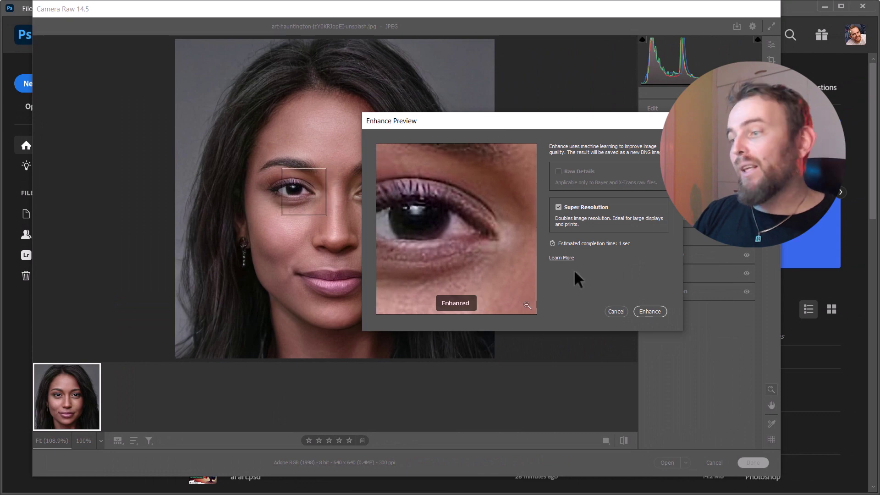
{"action": "left_click", "coordinate": [658, 308]}
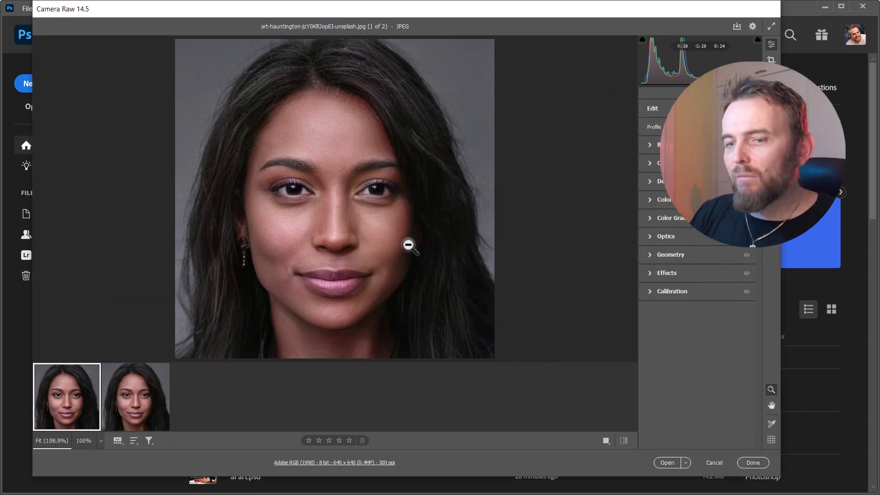
Flip between the 640×640 original and the 1280×1280 enhanced copy in the filmstrip.
{"action": "left_click", "coordinate": [136, 393]}
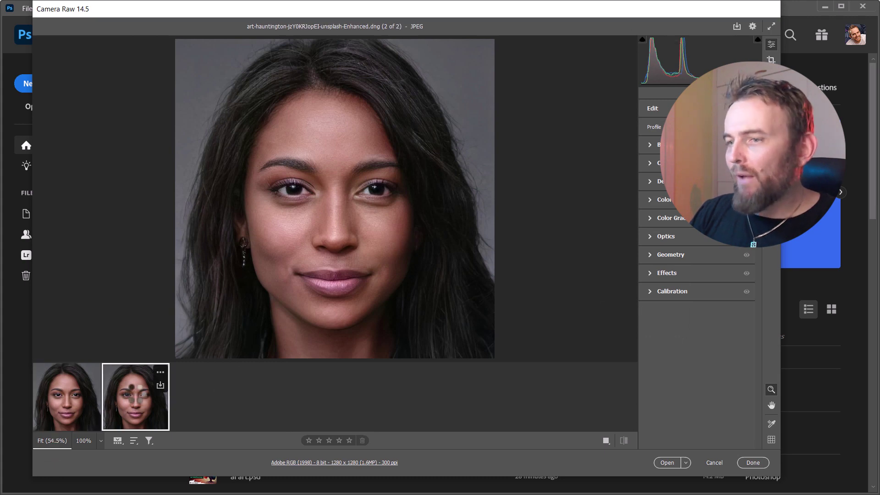
{"action": "left_click", "coordinate": [59, 394]}
{"action": "left_click", "coordinate": [128, 392]}
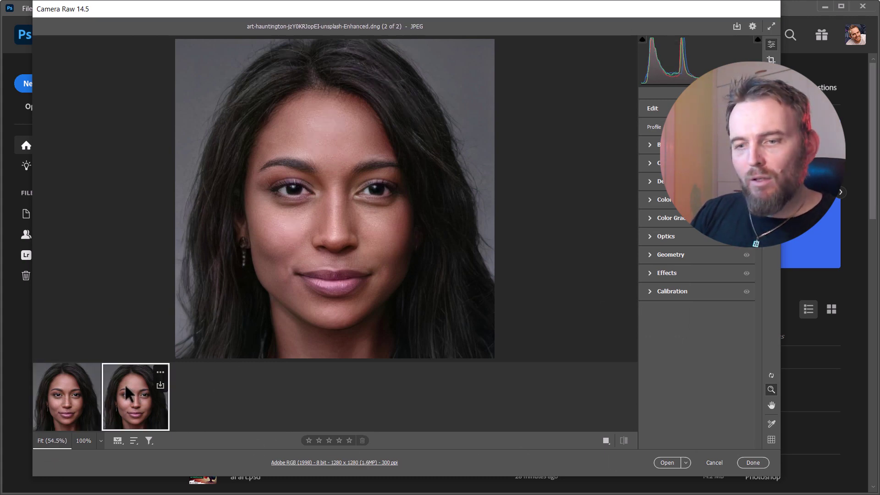
{"action": "left_click", "coordinate": [65, 398]}
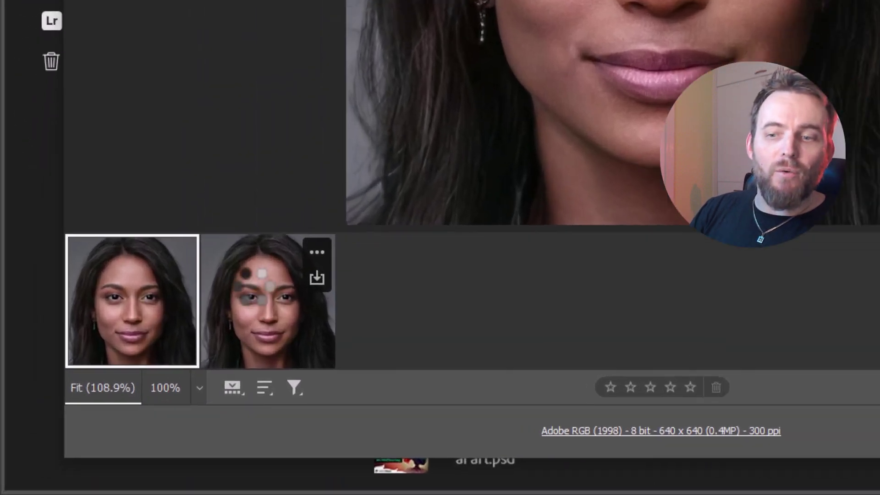
{"action": "left_click", "coordinate": [145, 390]}
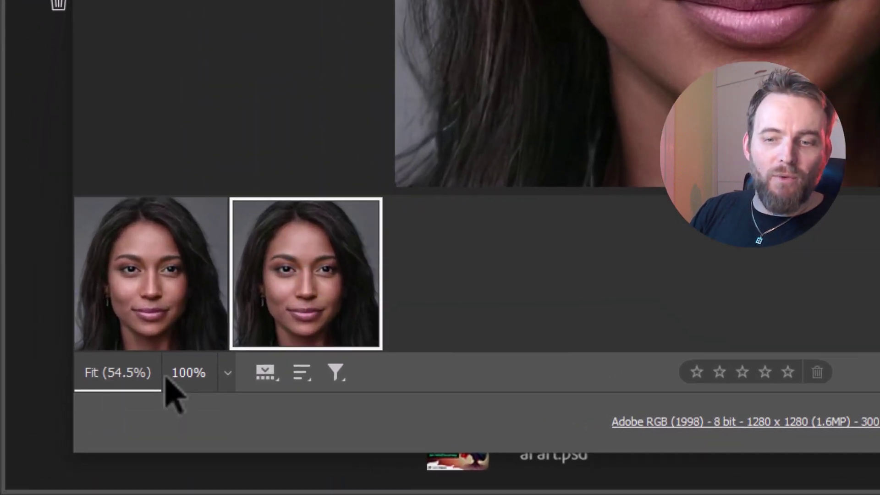
Compare both versions at 100% zoom, then open the Enhanced DNG in Photoshop.
{"action": "left_click", "coordinate": [195, 374]}
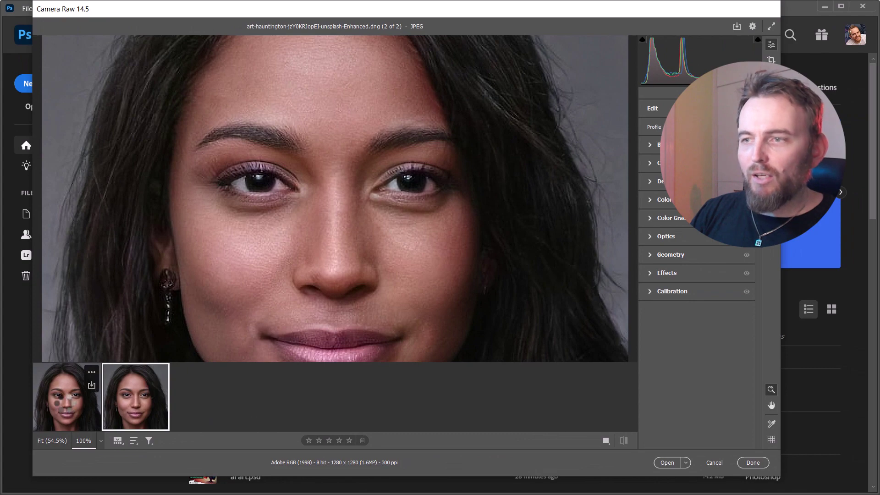
{"action": "left_click", "coordinate": [67, 391]}
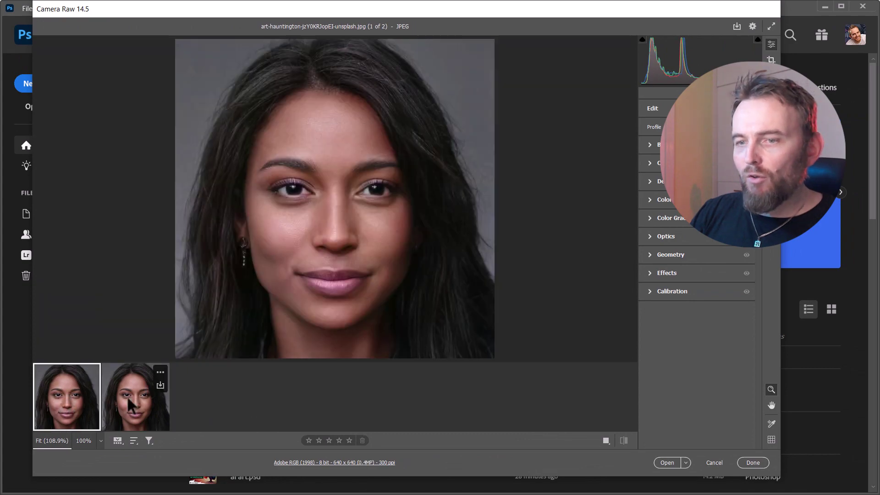
{"action": "left_click", "coordinate": [145, 408]}
{"action": "left_click", "coordinate": [78, 410]}
{"action": "left_click", "coordinate": [121, 408]}
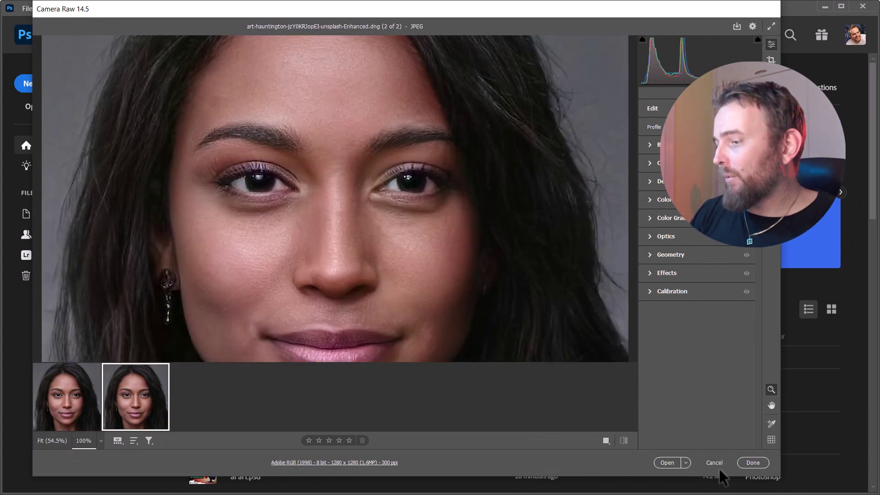
{"action": "left_click", "coordinate": [667, 462]}
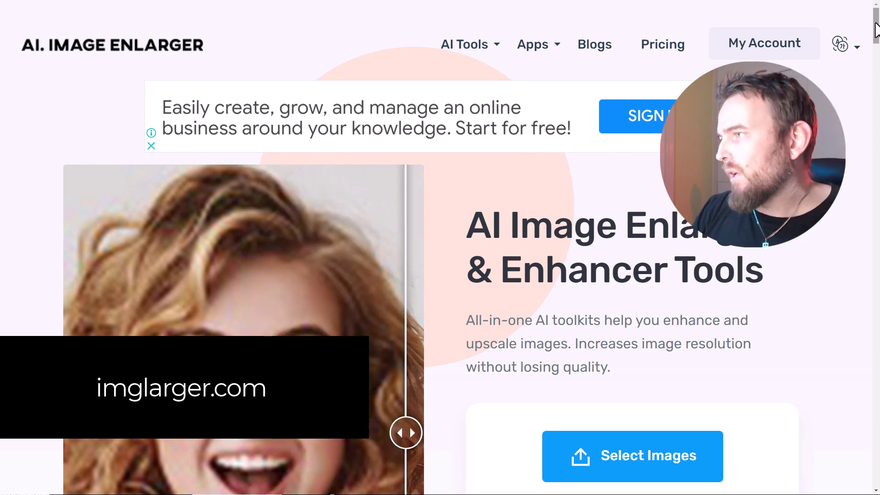
Scroll the imglarger.com page down to the Select Images upload box (JPG/PNG up to 5MB).
{"action": "scroll", "coordinate": [876, 37], "scroll_direction": "down", "scroll_amount": 1}
{"action": "scroll", "coordinate": [876, 37], "scroll_direction": "down", "scroll_amount": 1}
{"action": "left_click_drag", "start_coordinate": [877, 37], "coordinate": [876, 52]}
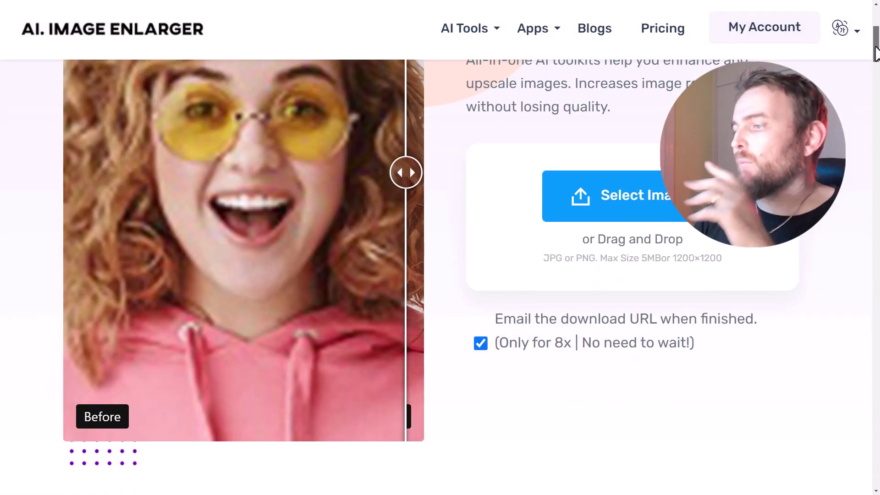
{"action": "scroll", "coordinate": [876, 53], "scroll_direction": "up", "scroll_amount": 5}
{"action": "scroll", "coordinate": [876, 53], "scroll_direction": "down", "scroll_amount": 3}
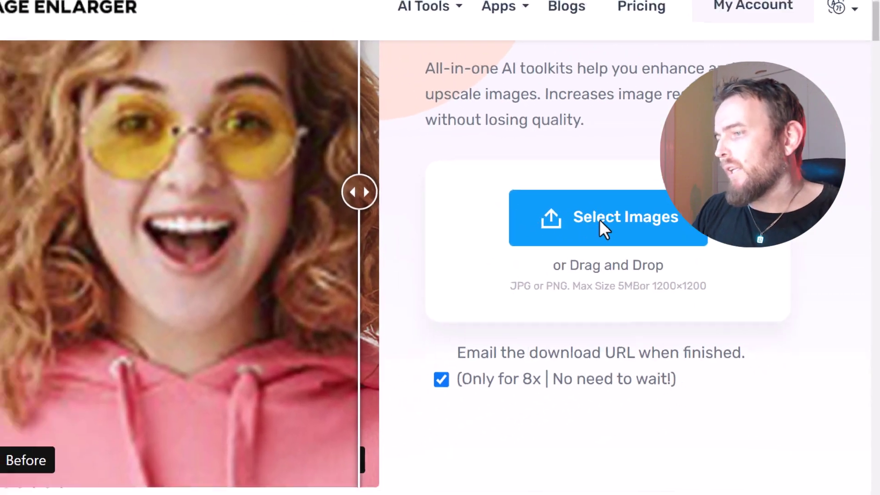
Upload the art-hauntington portrait, enlarge it at 4x, and open the finished result.
{"action": "left_click", "coordinate": [424, 215]}
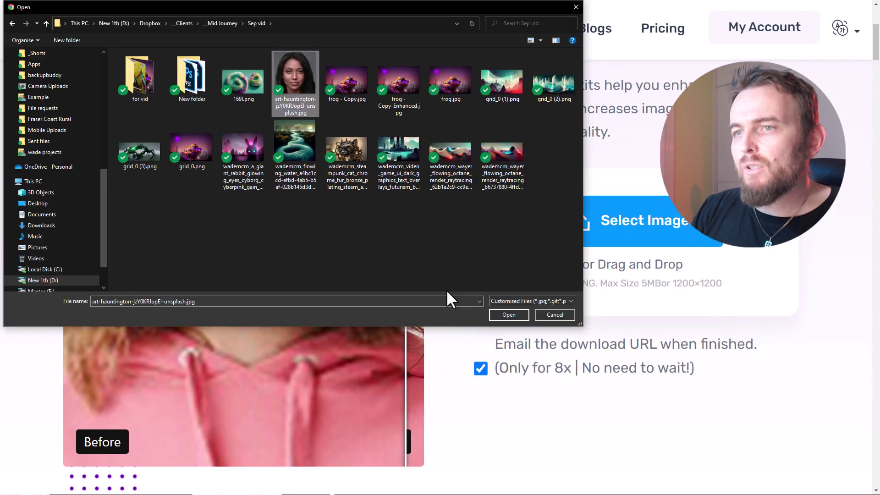
{"action": "left_click", "coordinate": [515, 316]}
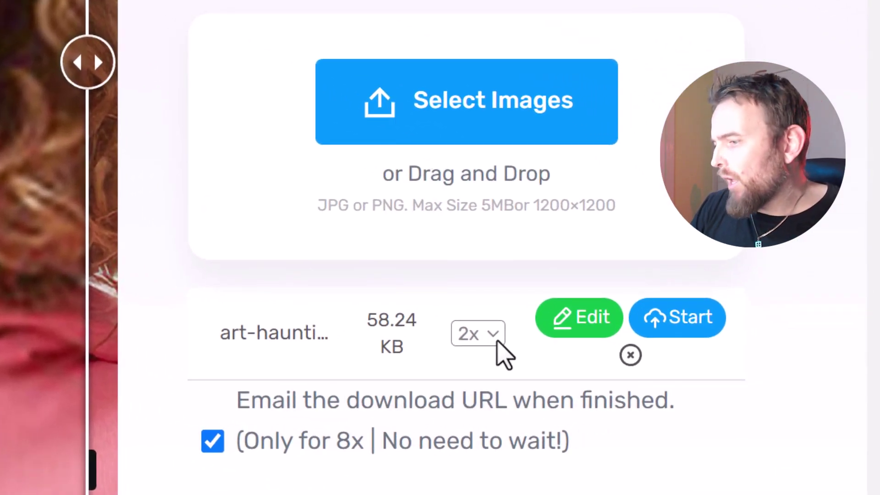
{"action": "left_click", "coordinate": [492, 335]}
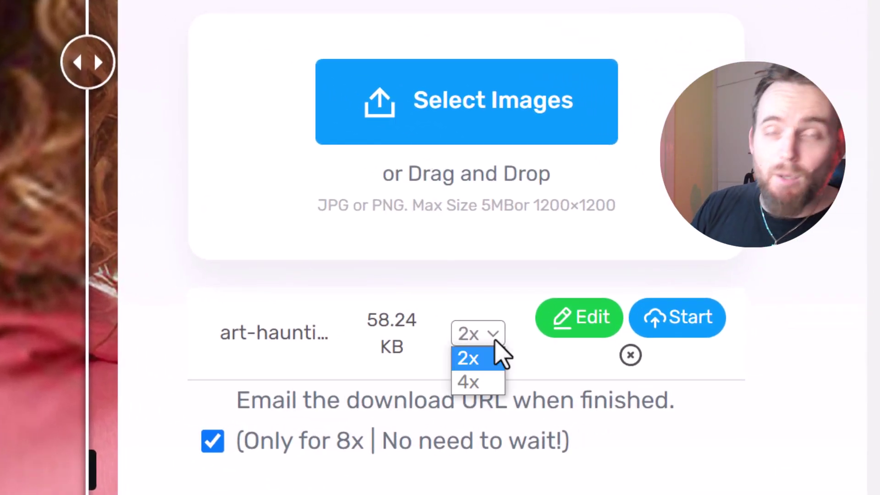
{"action": "left_click", "coordinate": [474, 384]}
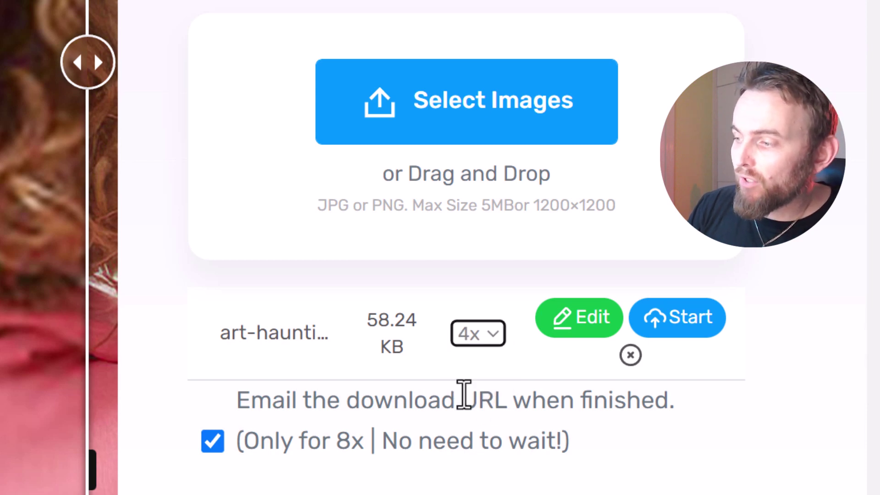
{"action": "left_click", "coordinate": [698, 322]}
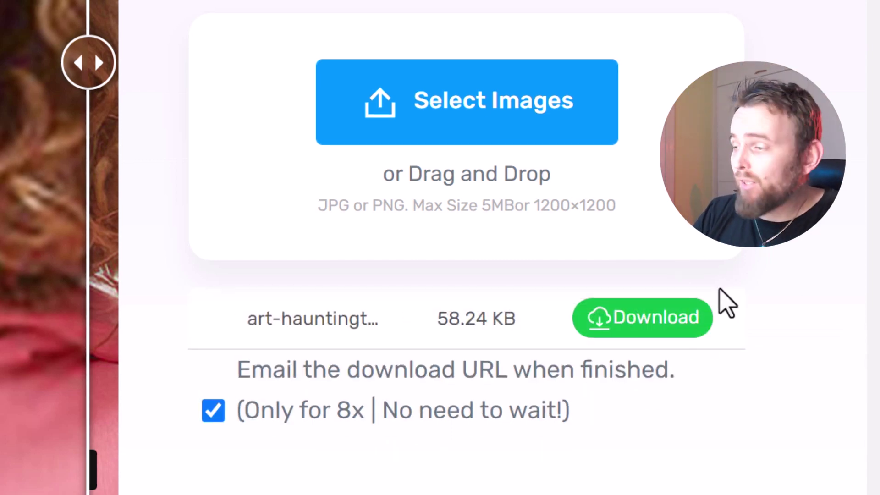
{"action": "left_click", "coordinate": [709, 318]}
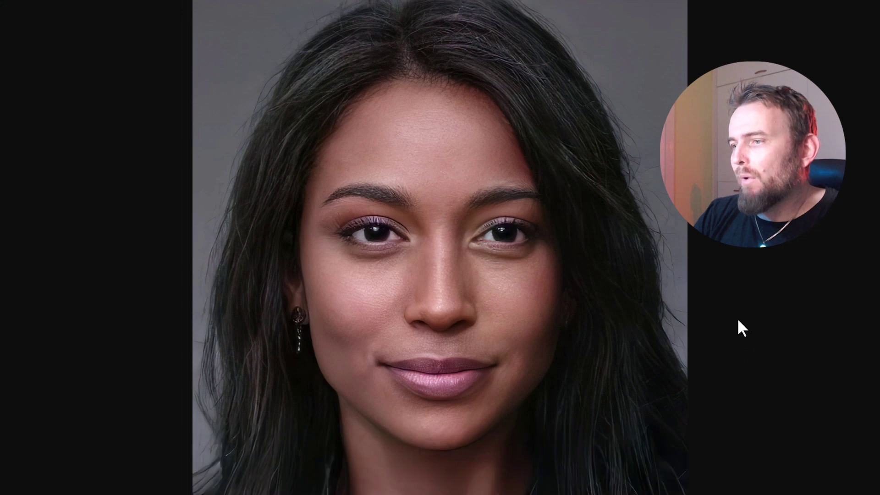
Save the 4x upscaled image from Chrome as n0Sc6L13_4x.jpg.
{"action": "right_click", "coordinate": [444, 83]}
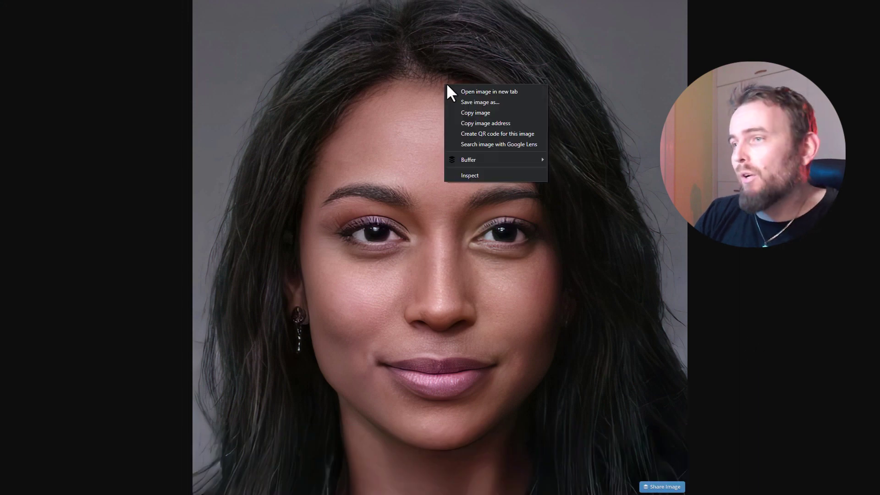
{"action": "left_click", "coordinate": [470, 101]}
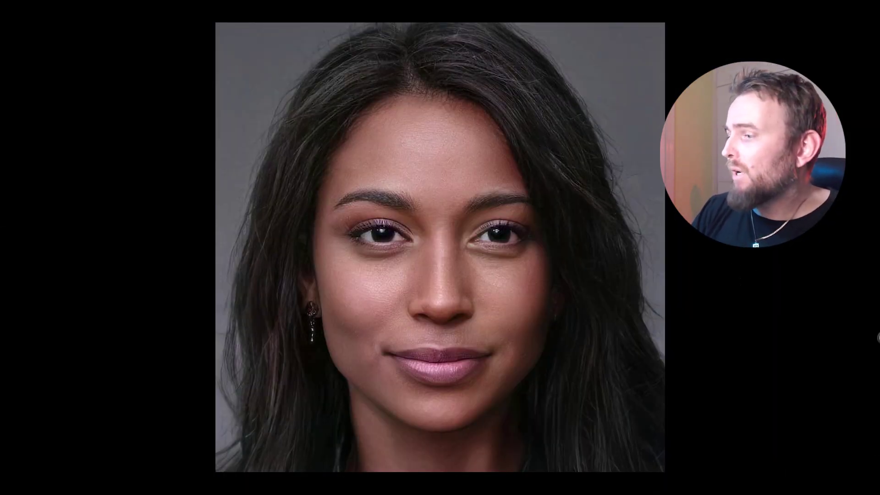
{"action": "mouse_move", "coordinate": [878, 338]}
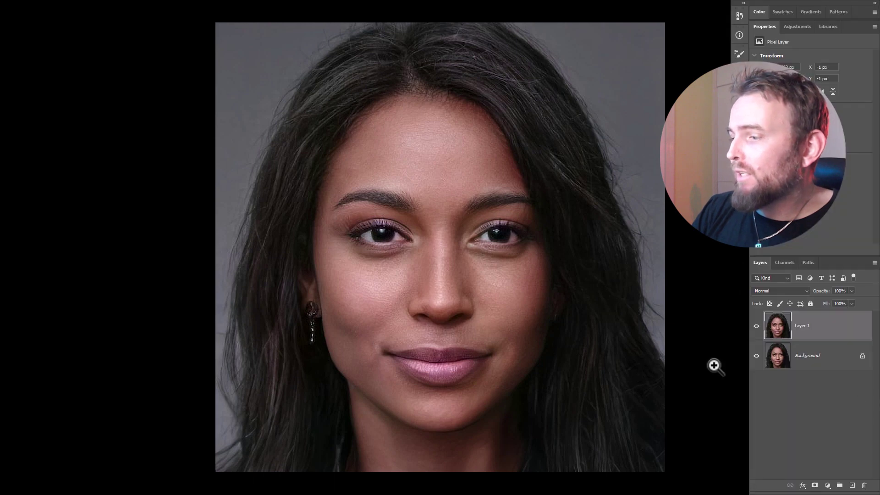
Toggle Layer 1 off and on, hide the panels, and zoom in on the eyebrows and eyes.
{"action": "left_click", "coordinate": [757, 326]}
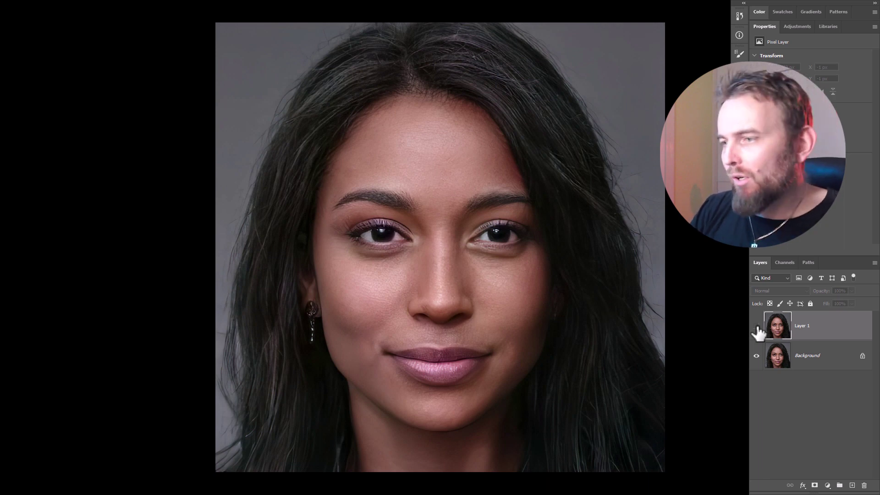
{"action": "left_click", "coordinate": [757, 327]}
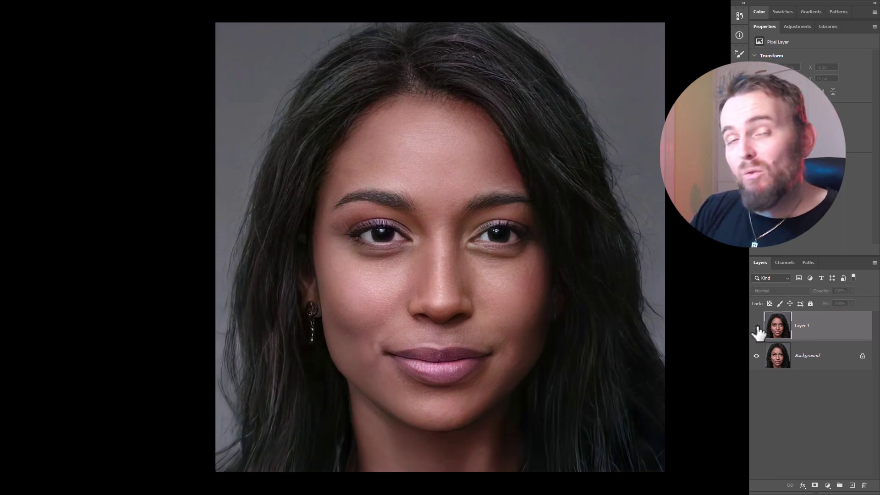
{"action": "key", "text": "Tab"}
{"action": "left_click", "coordinate": [426, 207]}
{"action": "left_click_drag", "start_coordinate": [426, 207], "coordinate": [513, 201]}
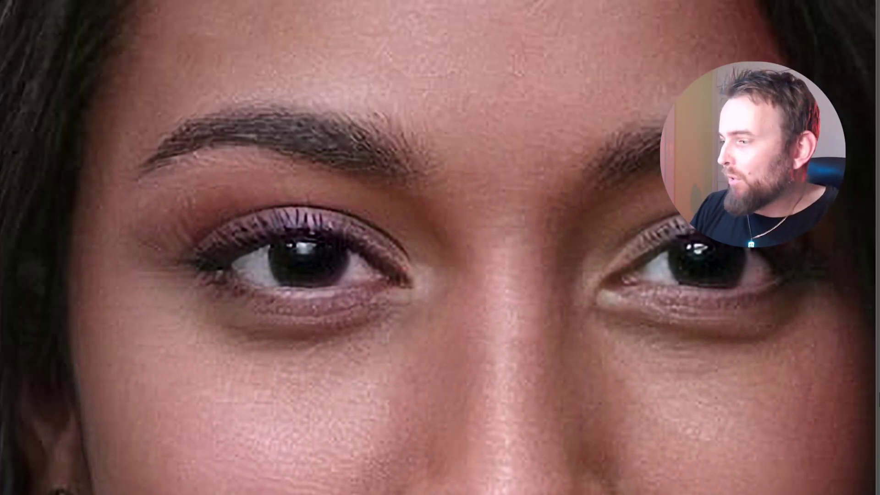
{"action": "mouse_move", "coordinate": [876, 376]}
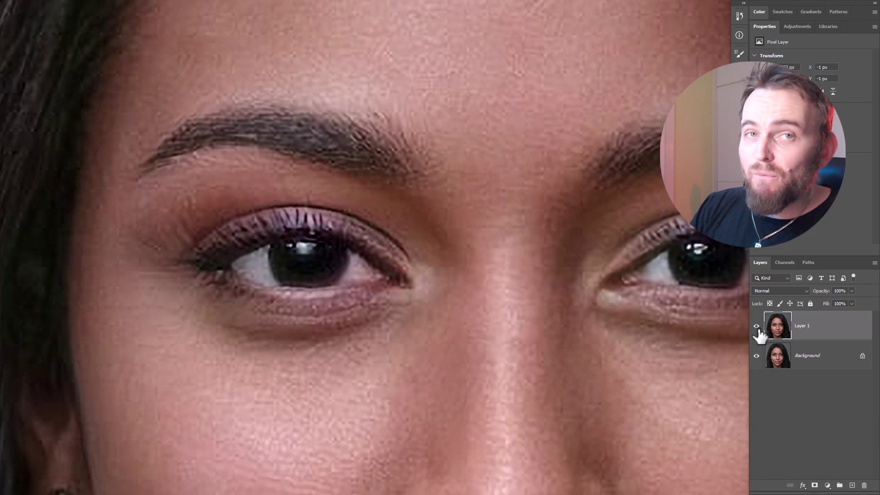
With Layer 1 hidden, zoom in on the lower face and nose, then pan to the cheek and earring.
{"action": "left_click", "coordinate": [757, 327]}
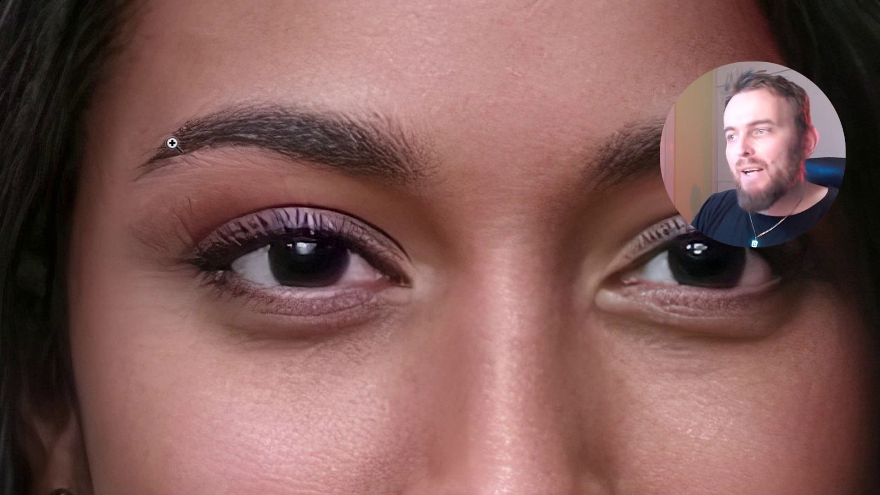
{"action": "left_click", "coordinate": [449, 263], "text": "alt"}
{"action": "left_click", "coordinate": [461, 279], "text": "alt"}
{"action": "left_click", "coordinate": [383, 130], "text": "alt"}
{"action": "left_click_drag", "start_coordinate": [431, 275], "coordinate": [497, 183]}
{"action": "left_click", "coordinate": [509, 222]}
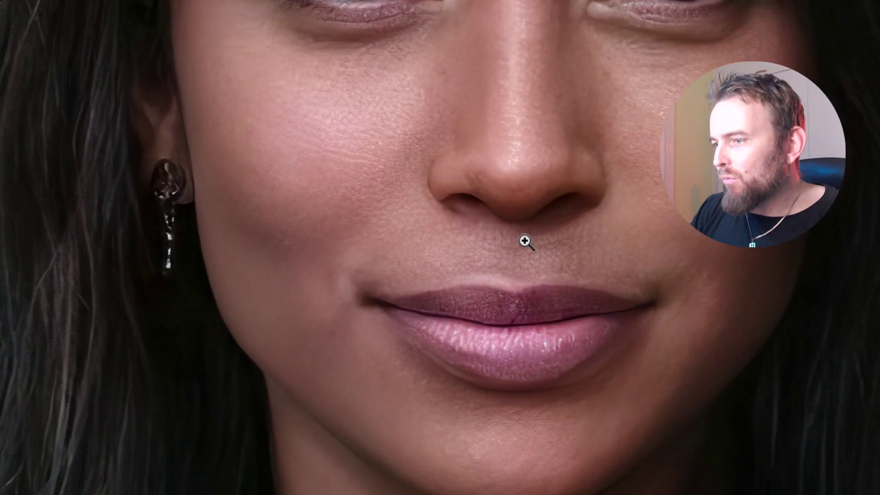
{"action": "left_click_drag", "start_coordinate": [573, 186], "coordinate": [648, 240]}
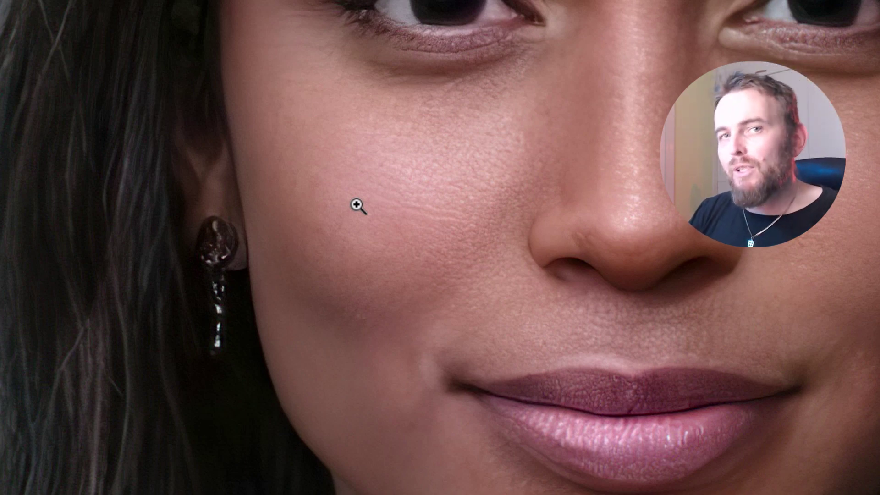
Restore the full workspace, toggle Layer 1 repeatedly and leave it hidden, then select Background and pan to the eyes.
{"action": "key", "text": "f"}
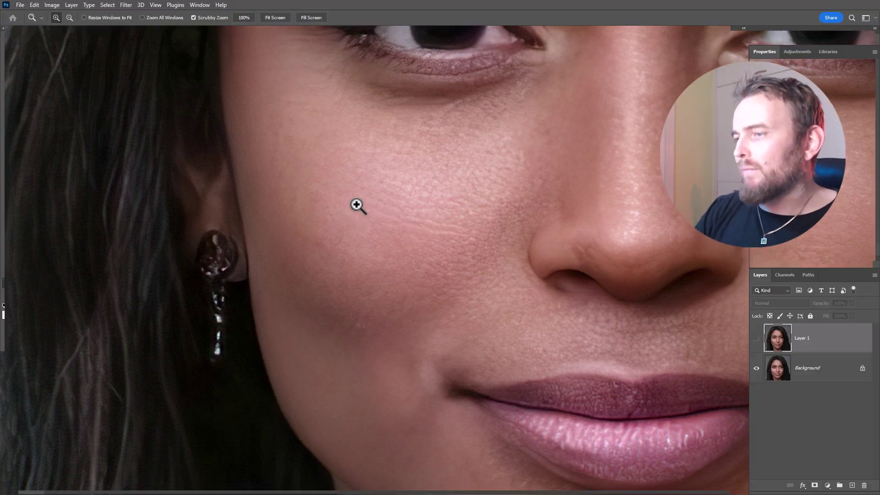
{"action": "left_click", "coordinate": [756, 339]}
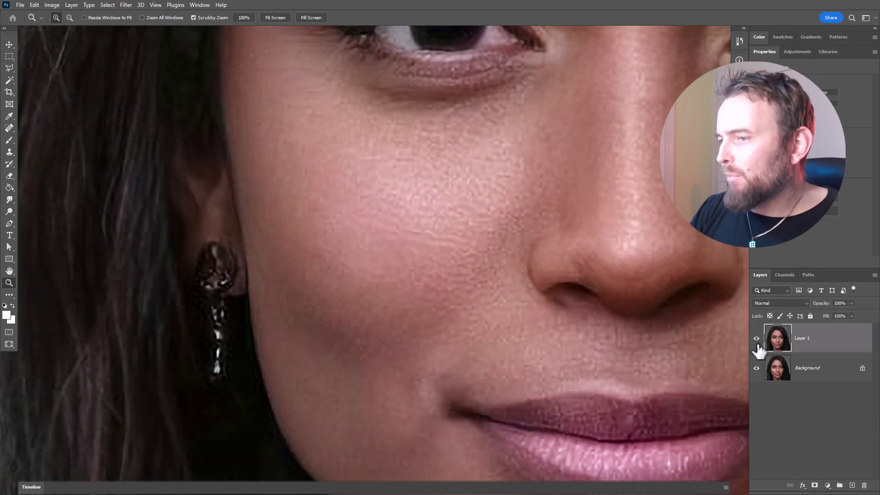
{"action": "left_click", "coordinate": [756, 339]}
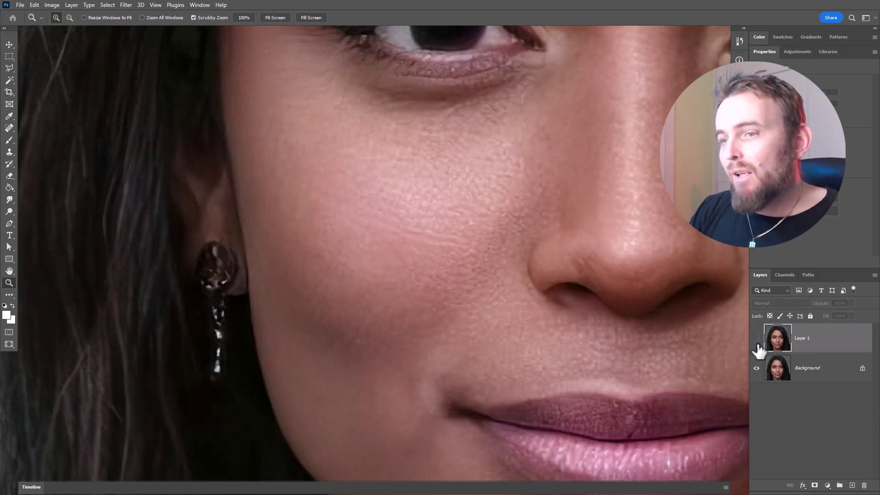
{"action": "left_click", "coordinate": [756, 339]}
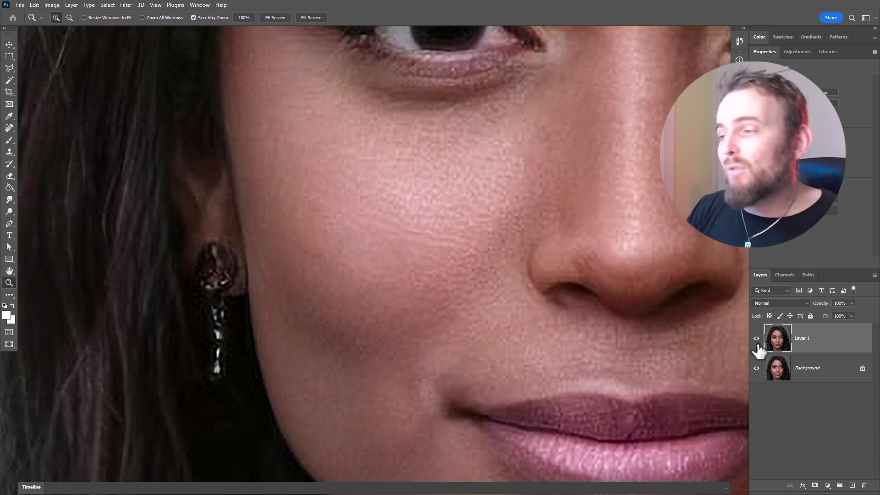
{"action": "left_click", "coordinate": [757, 340]}
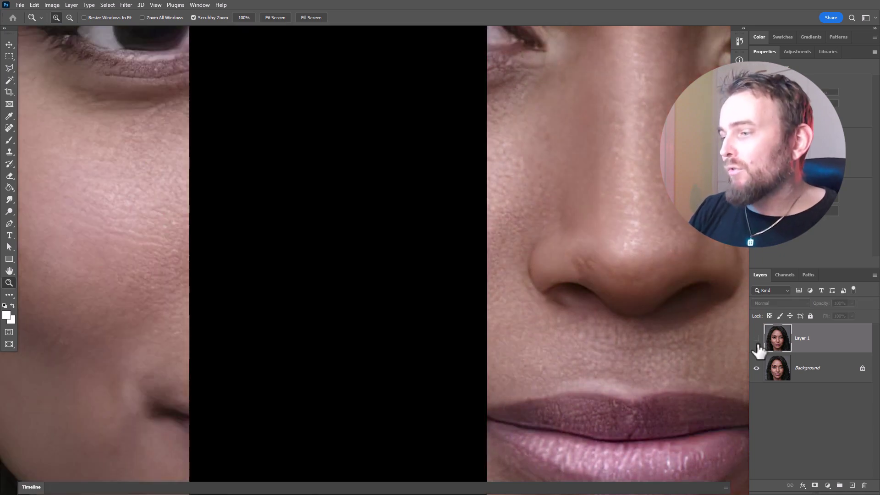
{"action": "left_click", "coordinate": [781, 370]}
{"action": "left_click_drag", "start_coordinate": [459, 273], "coordinate": [346, 336]}
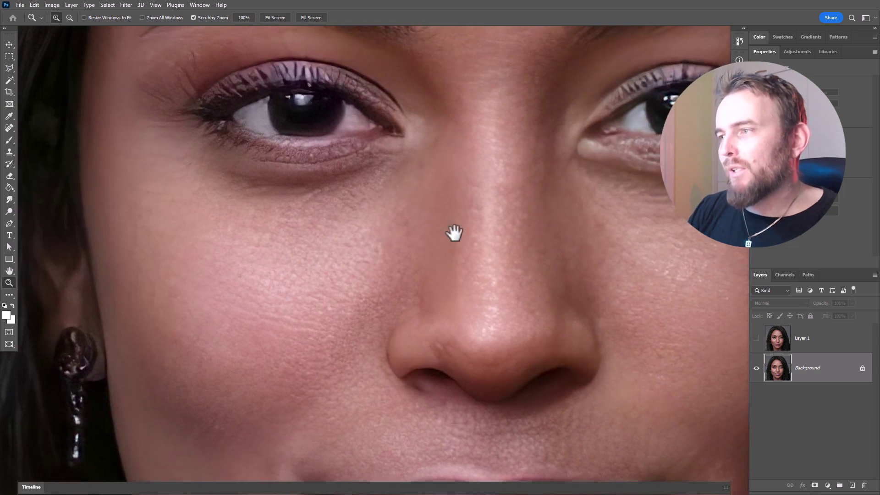